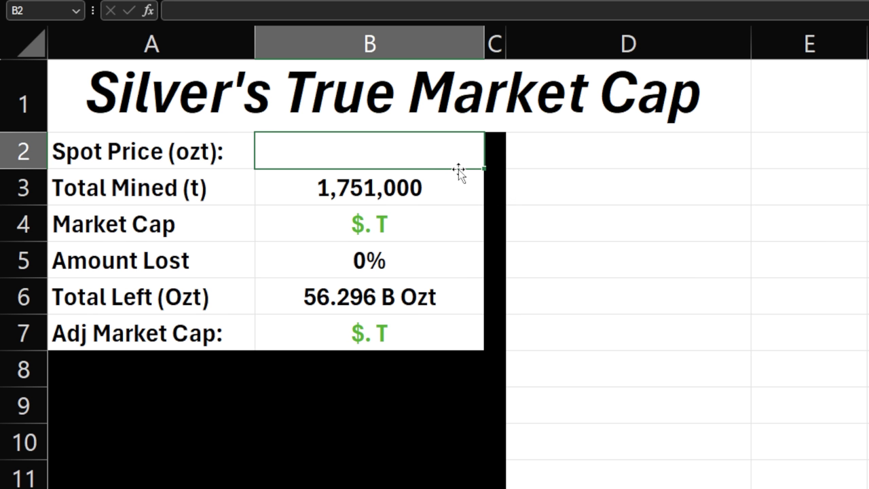
- Enter 24.39 as the silver spot price per troy ounce in cell B2
text(24.39)
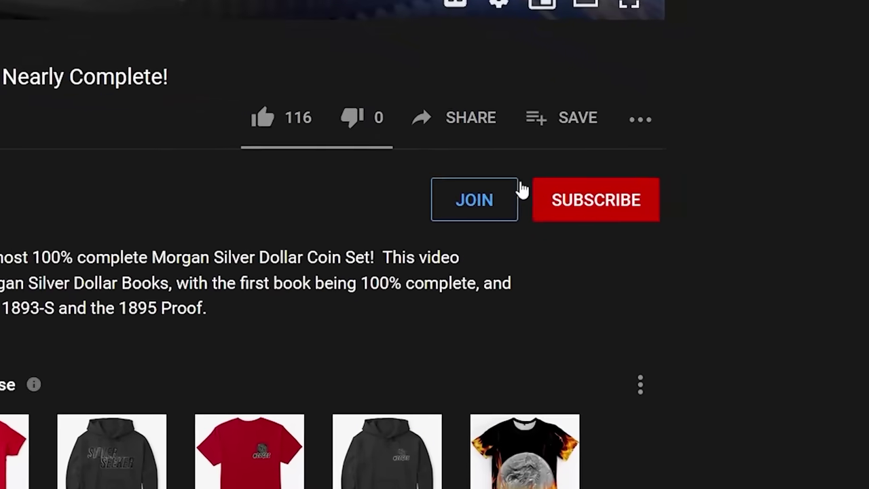
- Switch to the YouTube video page, subscribe to the channel and set its notifications to All
click(589, 199)
click(575, 197)
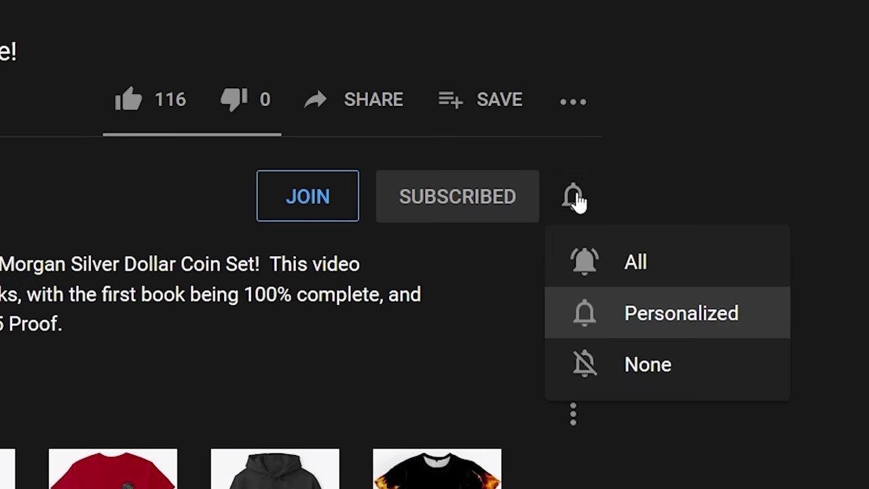
click(629, 264)
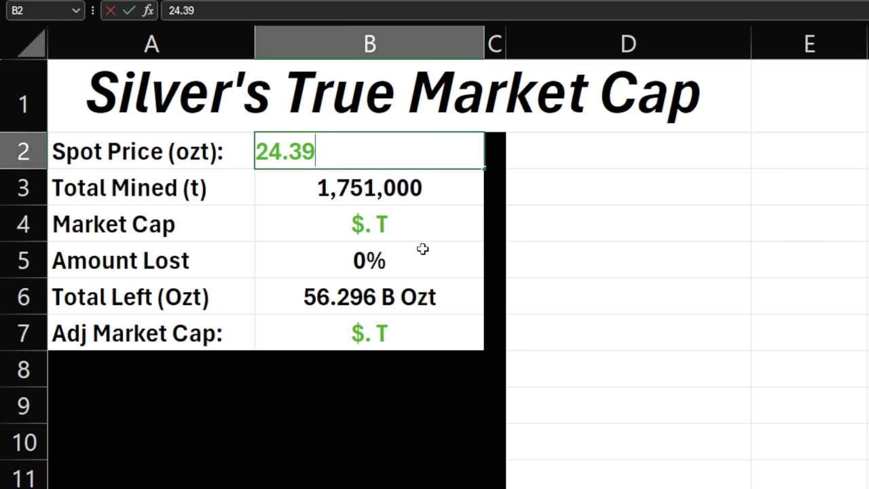
- Back in the Excel sheet, commit the spot price entry and set the Amount Lost to 95%
key(Return)
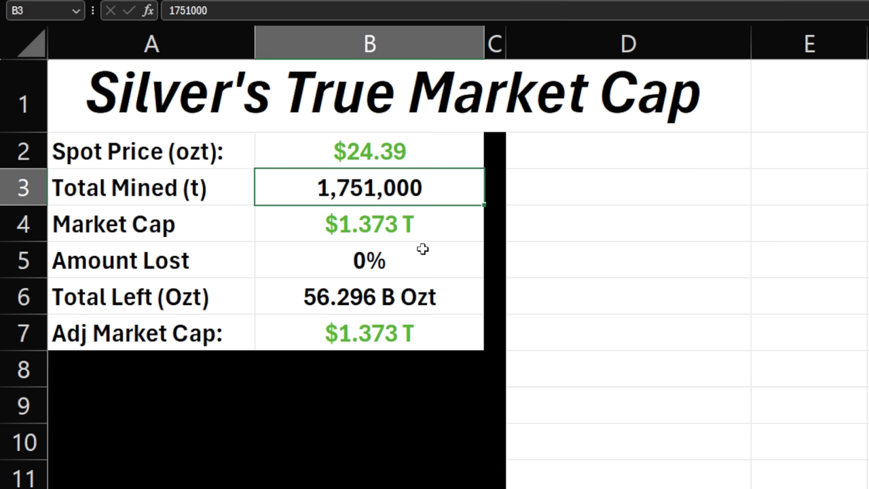
click(401, 266)
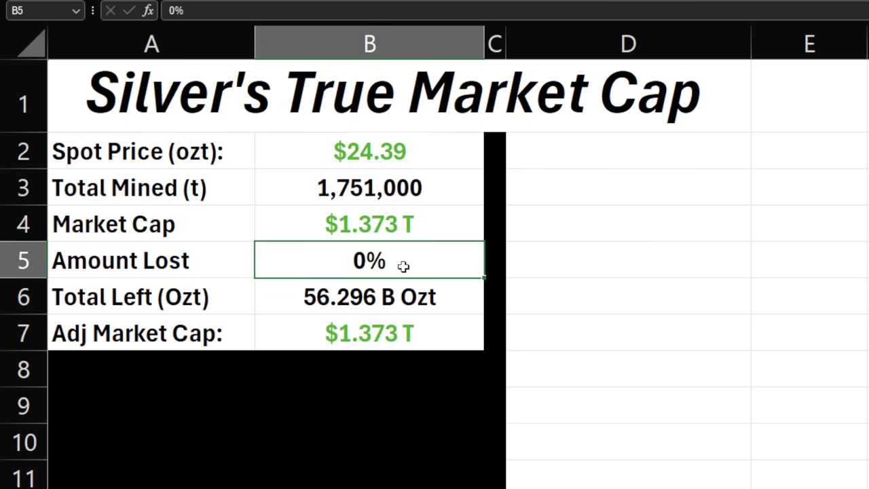
text(95)
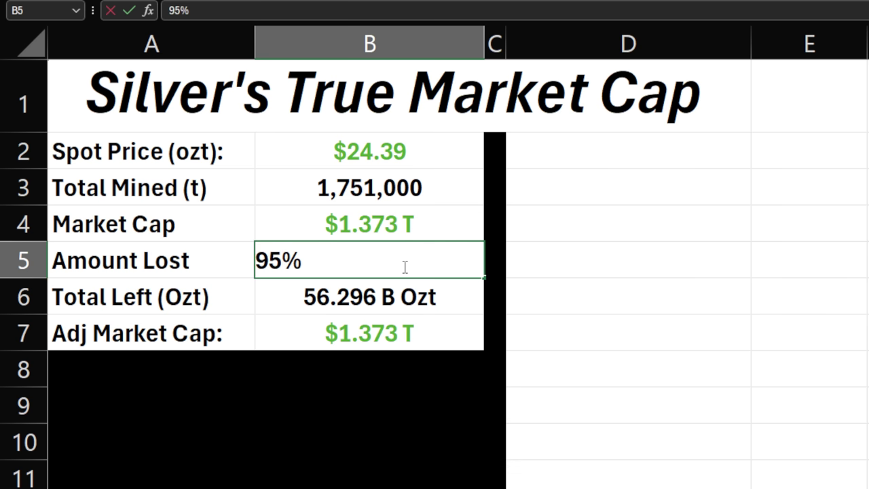
key(Return)
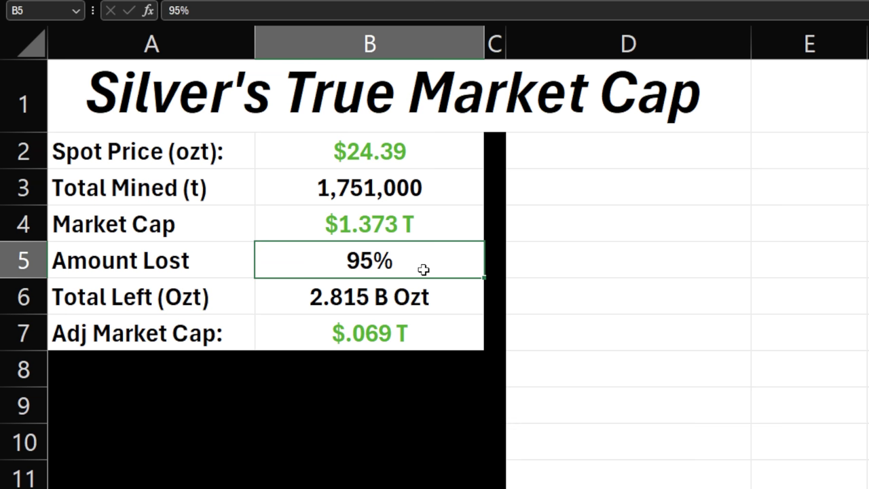
- Try an Amount Lost of 90%, and replace it with 50%
text(90)
key(Return)
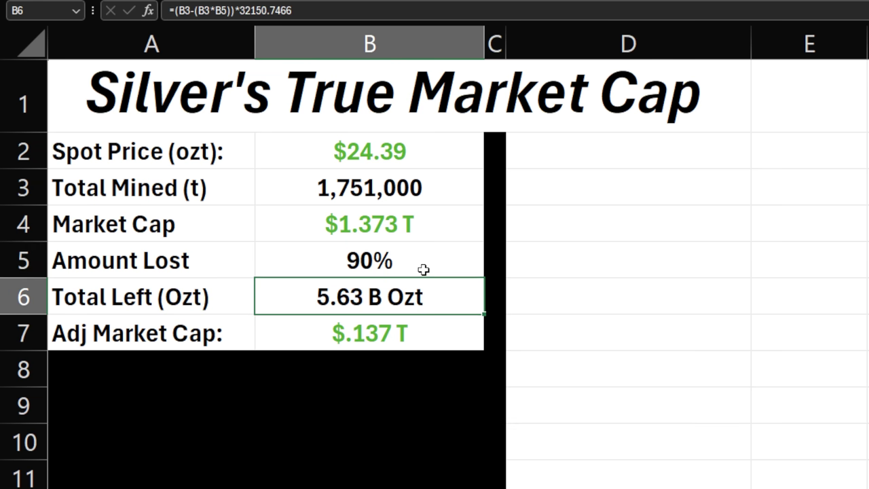
click(423, 270)
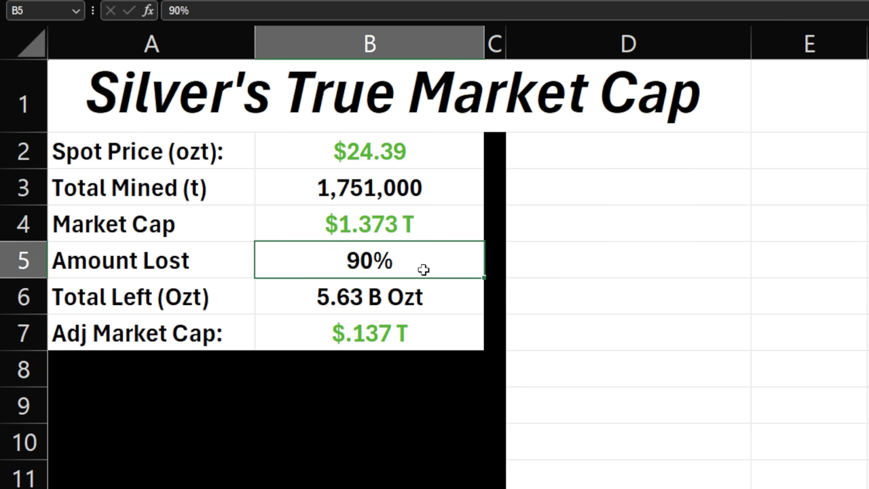
text(50)
key(Return)
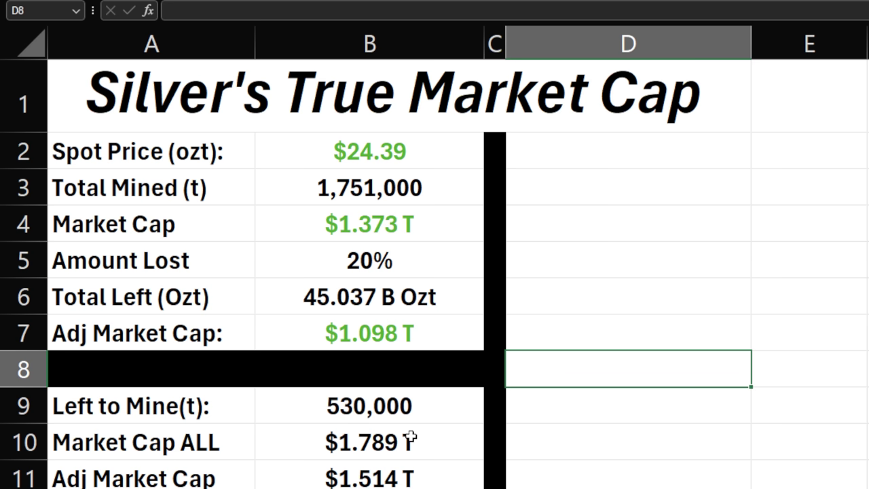
- Set the spot price to 200 and select the Adj Market Cap value in row 11
click(392, 151)
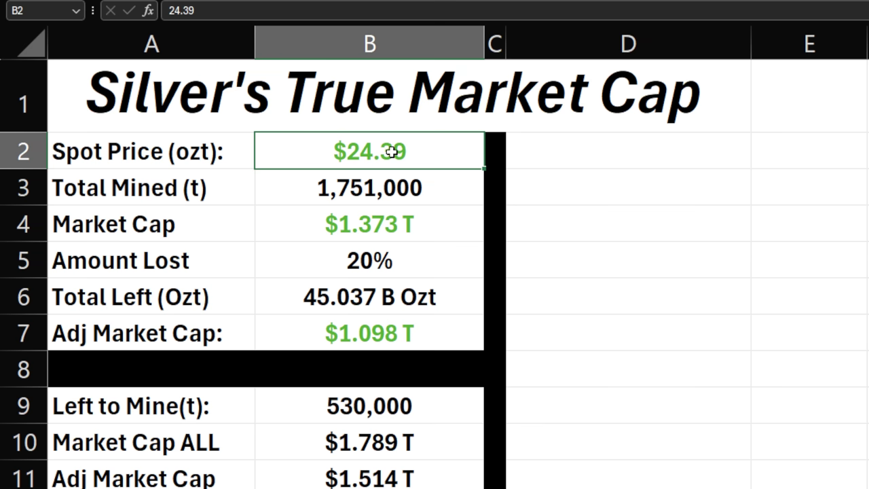
text(200)
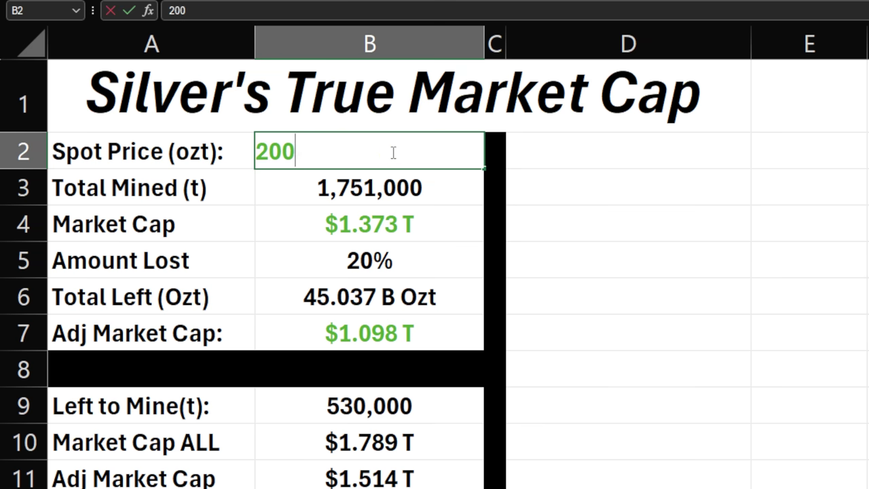
key(Return)
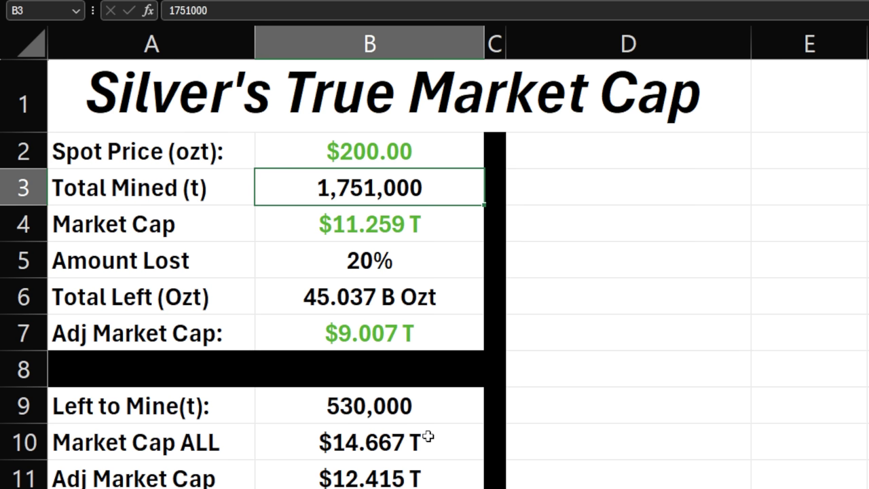
click(376, 479)
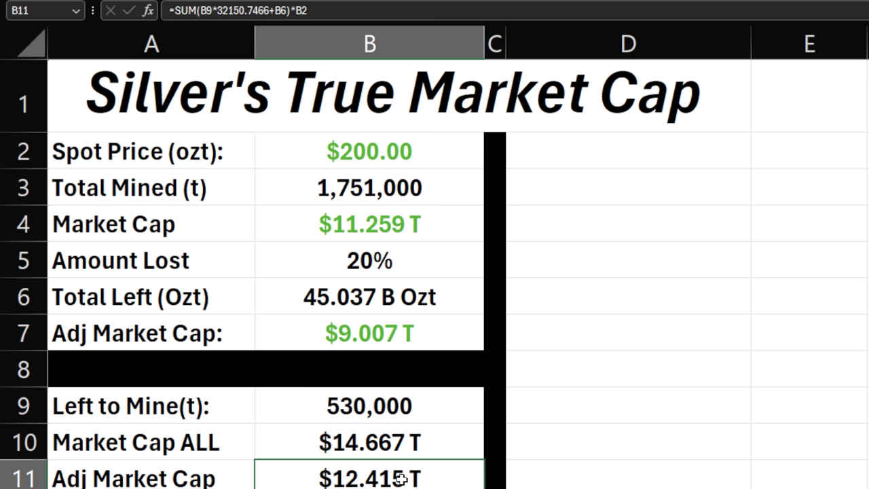
- Try a spot price of 250, and replace it with 240
click(407, 155)
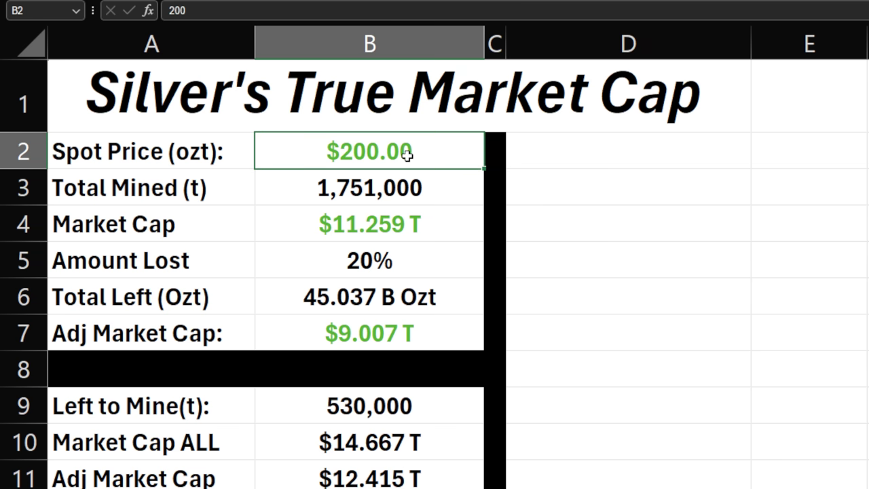
text(250)
key(Return)
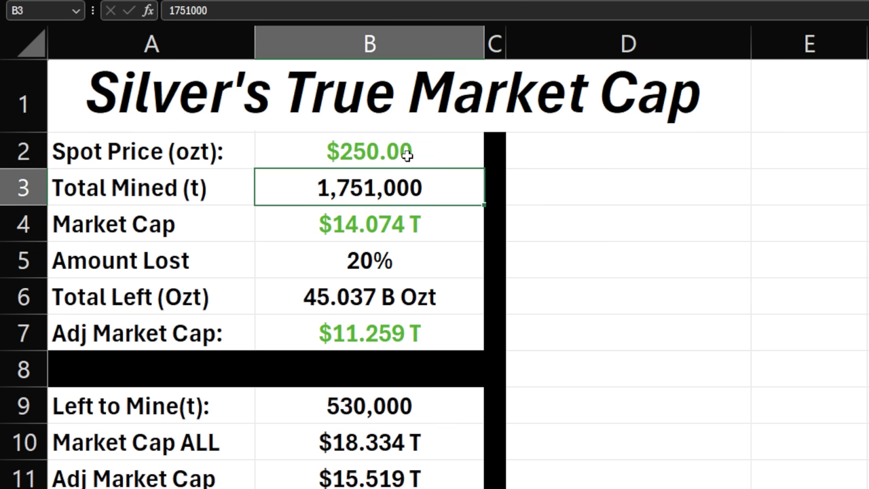
click(407, 156)
text(240)
key(Return)
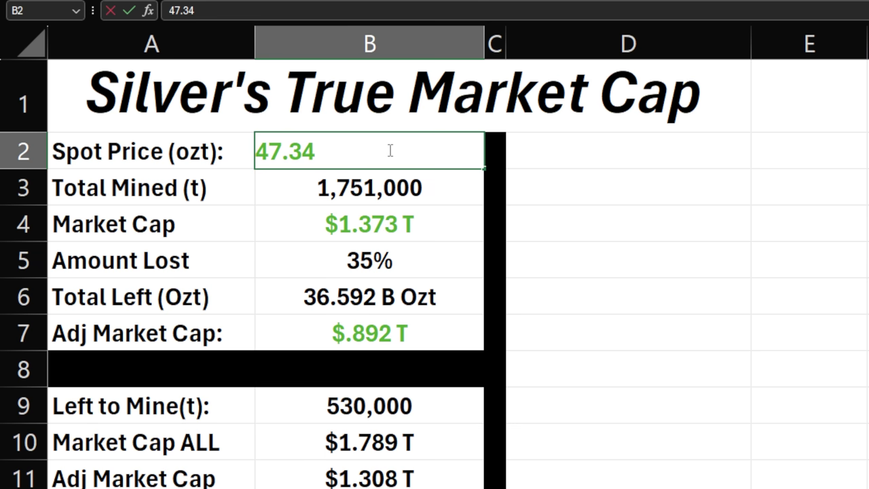
- Commit a spot price of 47.34 and set the Amount Lost to 50%
key(Return)
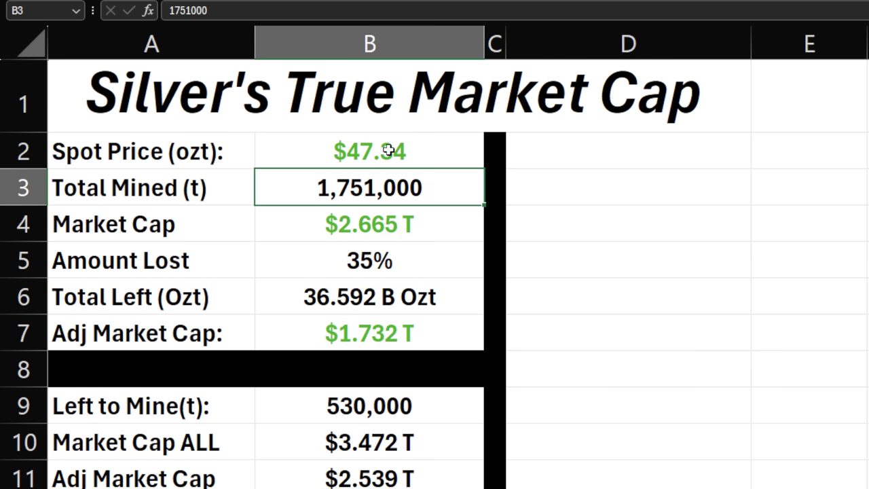
click(393, 259)
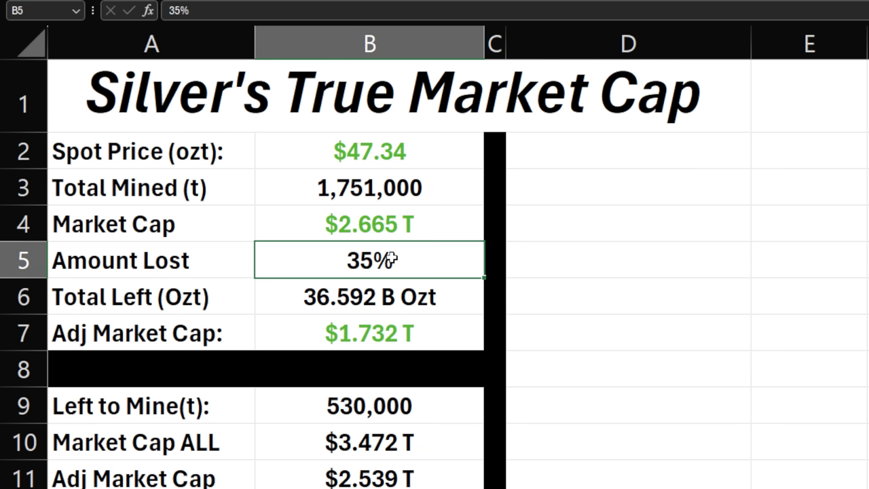
text(50%)
key(Return)
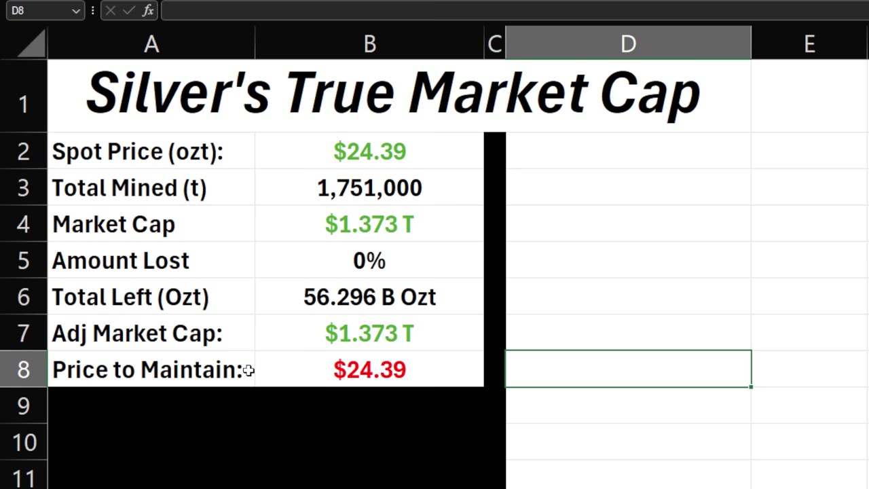
- Examine the Price to Maintain row and the formula behind its value in B8
click(214, 373)
click(307, 371)
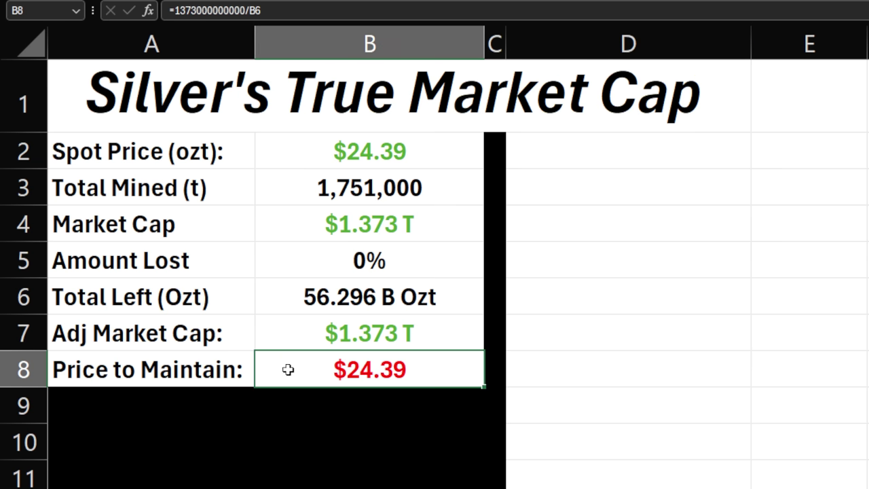
key(Left)
click(327, 365)
- Set the Amount Lost to 20% in the table with the Price to Maintain row
click(415, 271)
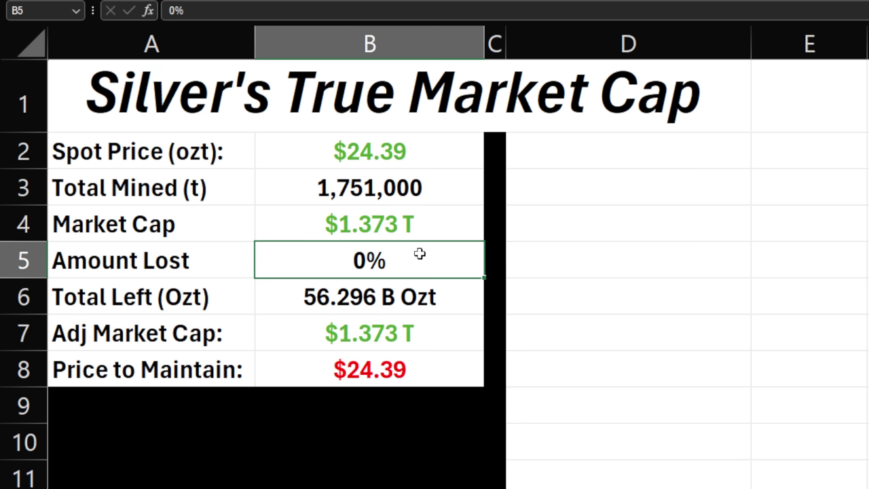
text(20)
key(Return)
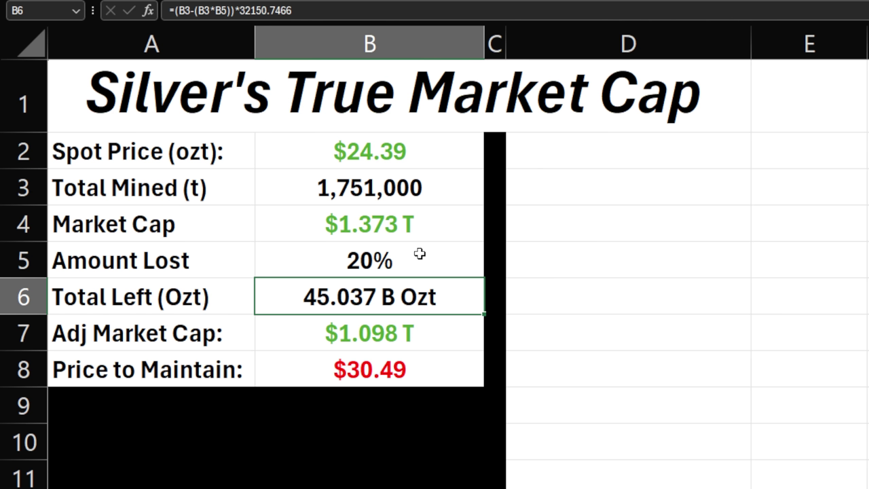
- Set the Amount Lost to 90% and select the Price to Maintain value in B8
click(419, 254)
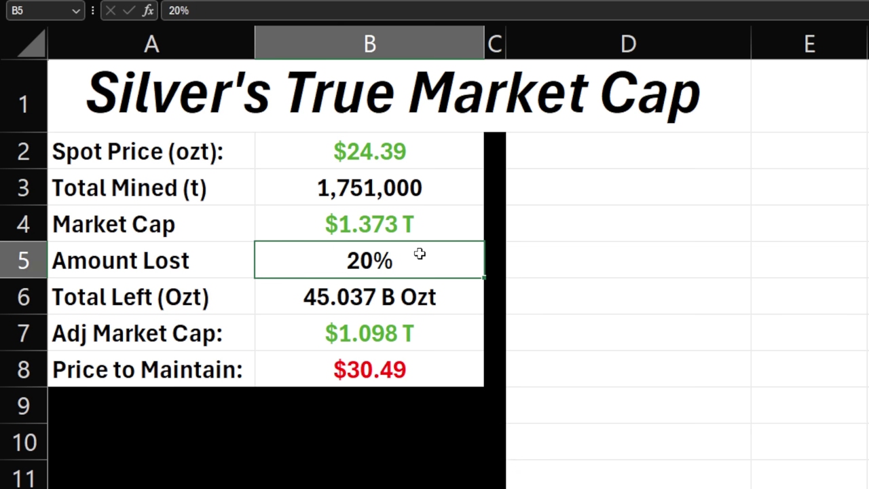
text(90)
key(Return)
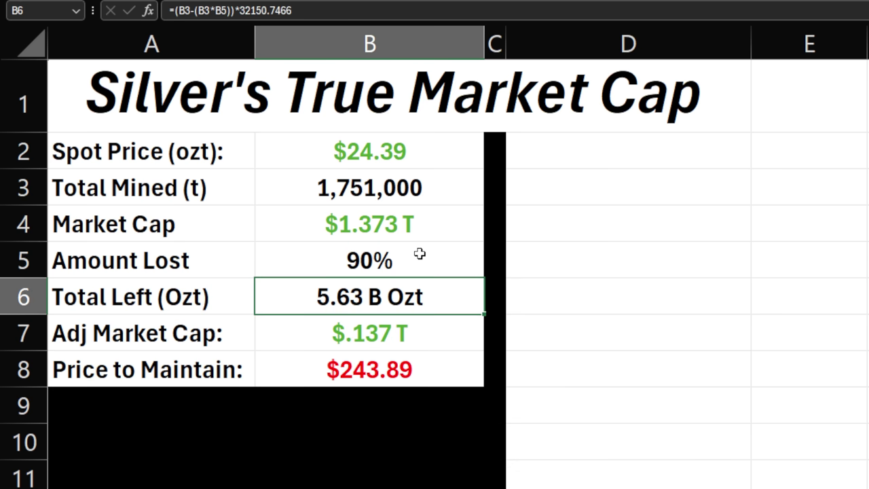
key(Down)
key(Down)
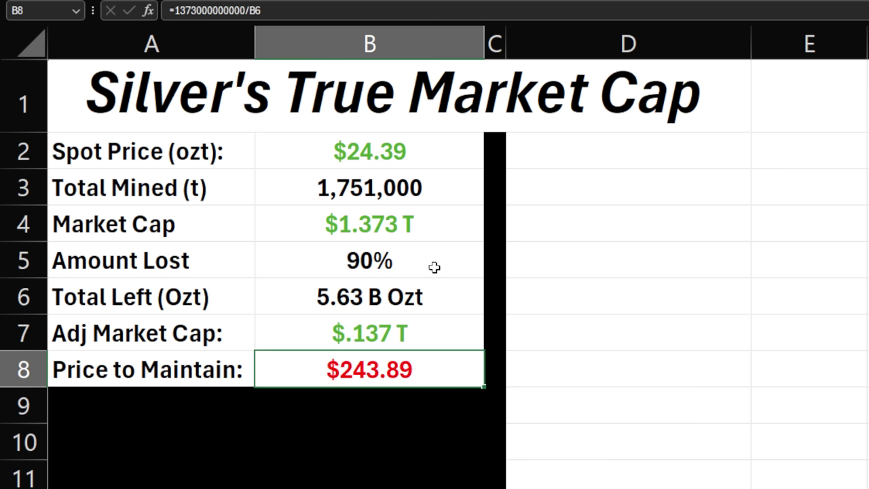
- Return to the Amount Lost value in B5 and set it to 95%
key(Up)
key(Up)
key(Up)
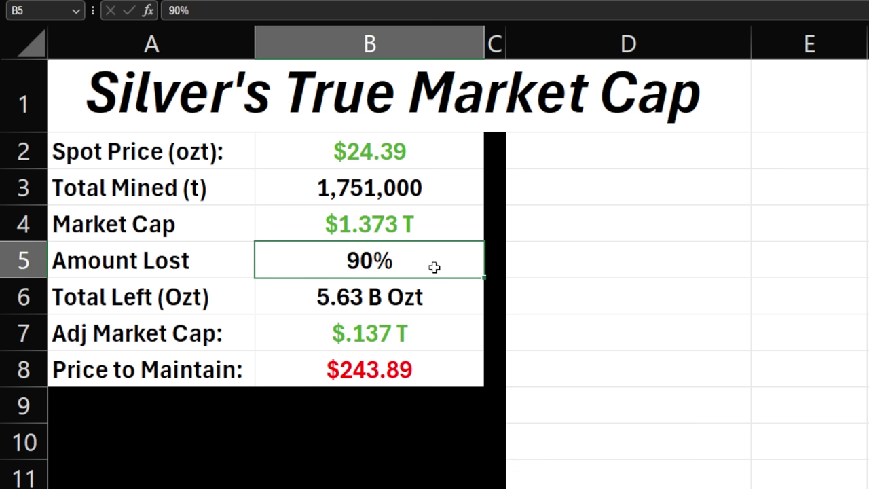
text(95)
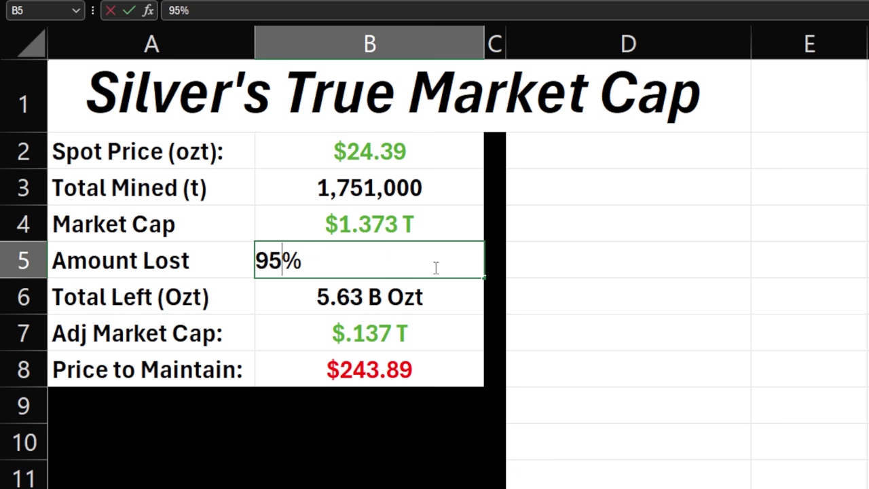
key(Return)
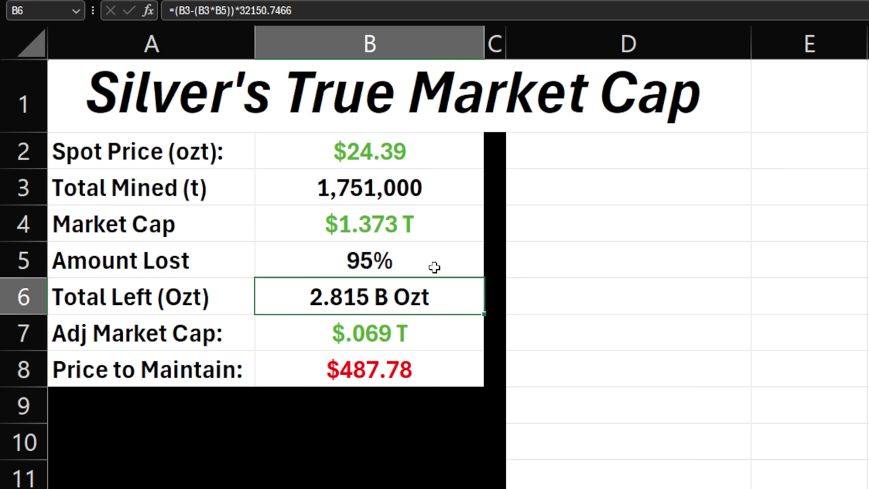
- Set the Amount Lost to 99.9% to test an extreme loss of the mined silver
key(Up)
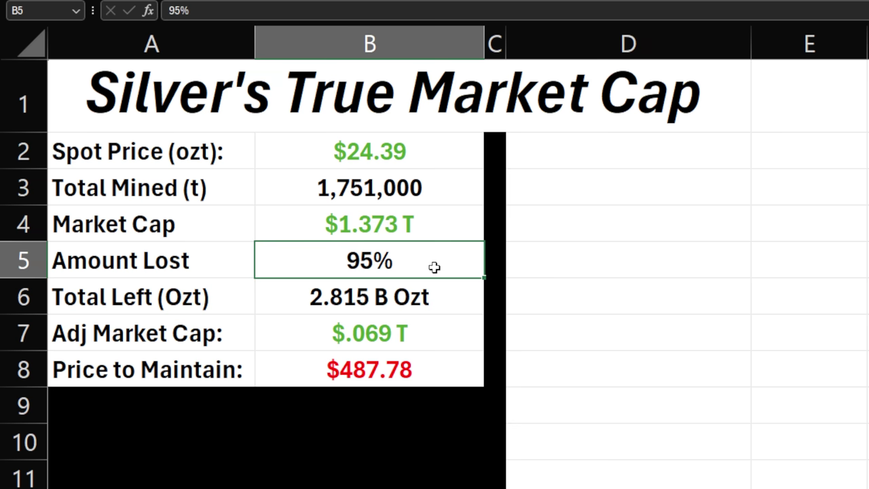
text(99.9)
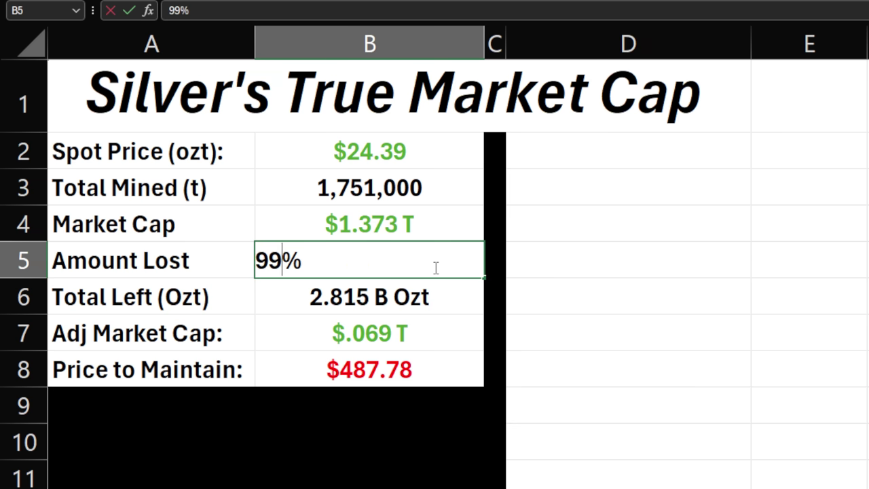
key(Return)
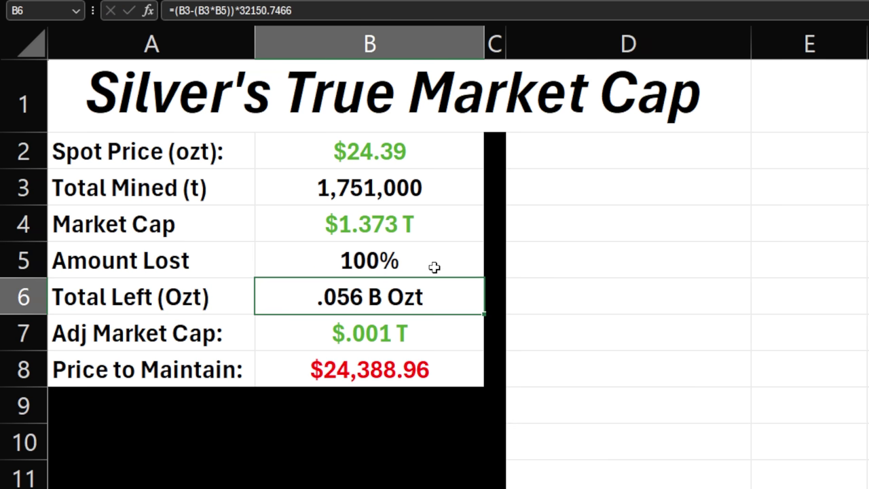
- Set the Amount Lost to 100% to test a complete loss of the mined silver
click(434, 267)
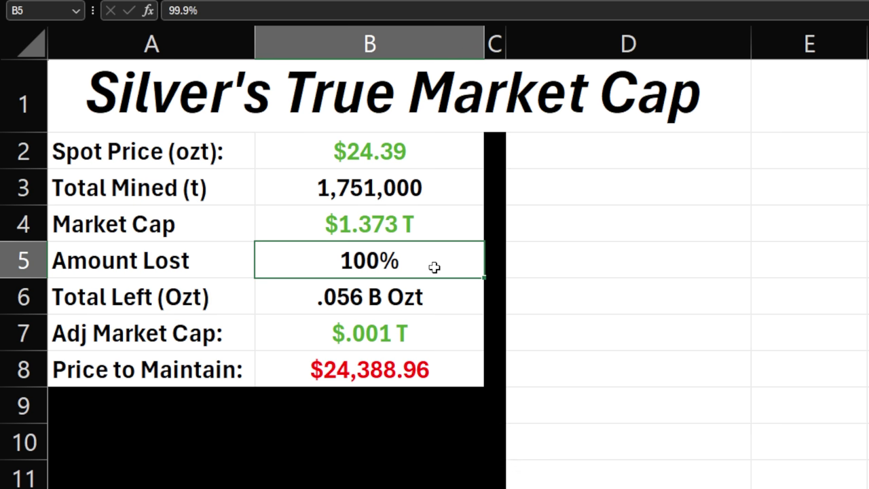
text(100)
key(Return)
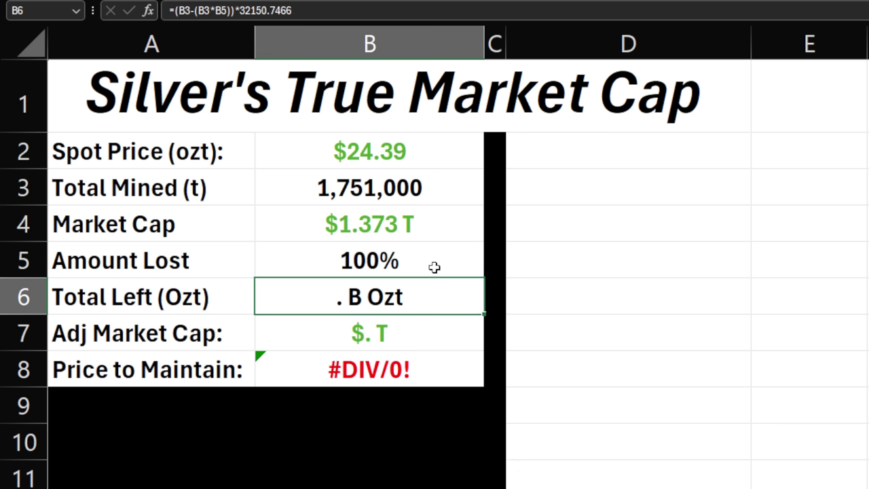
- Set the Amount Lost in B5 to 35%
click(433, 267)
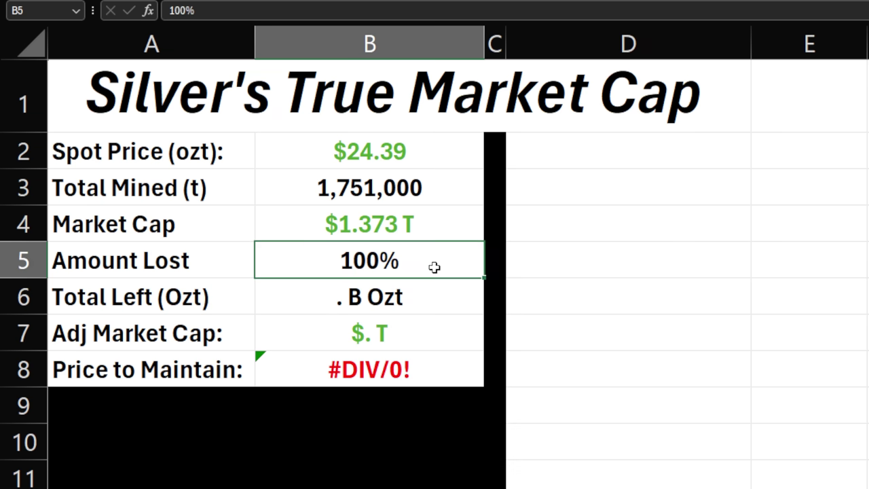
text(35)
key(Return)
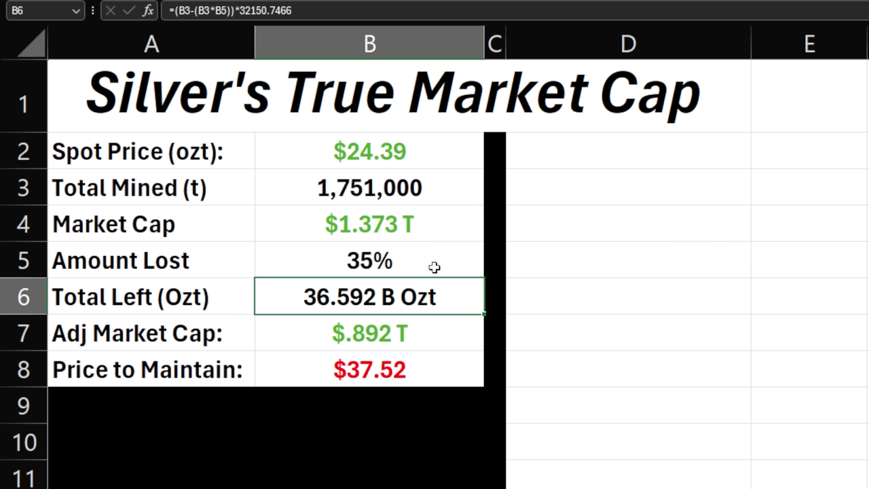